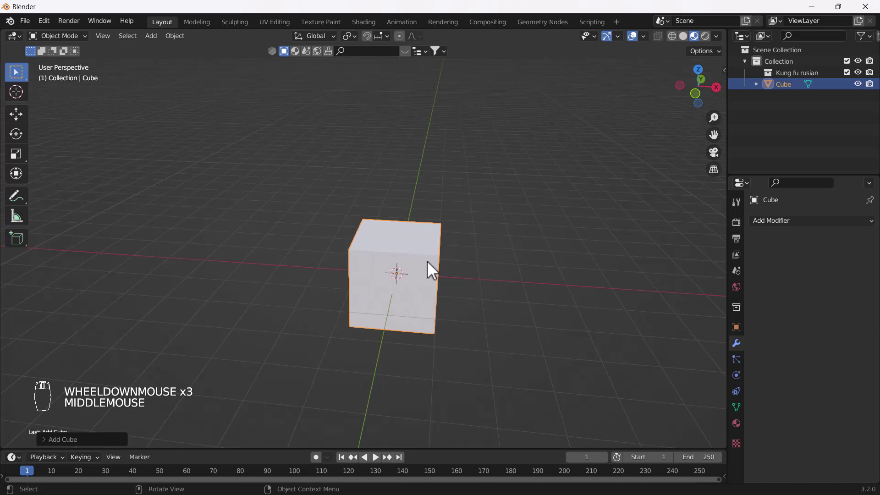
Delete the default cube from the scene.
shift+middle_drag(412, 310, 453, 249)
key(Delete)
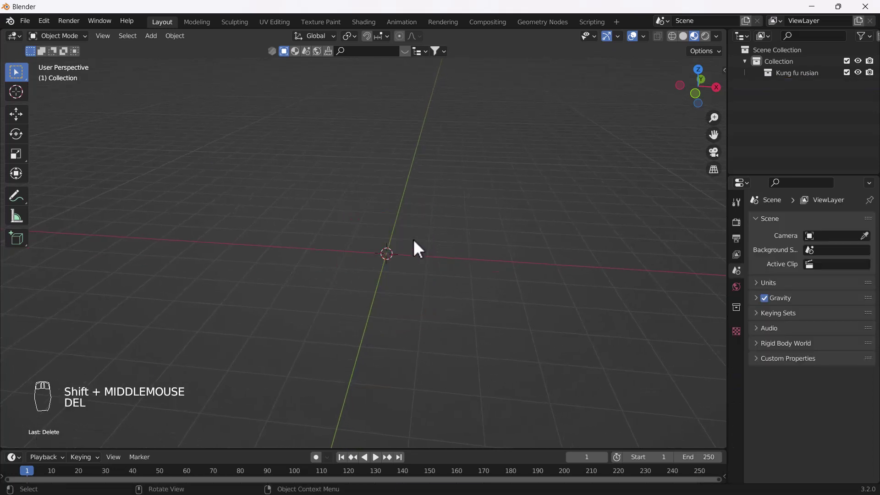
key(shift+a)
Add a plane and view it from the top, centred in the viewport.
mouse_move(333, 168)
click(375, 172)
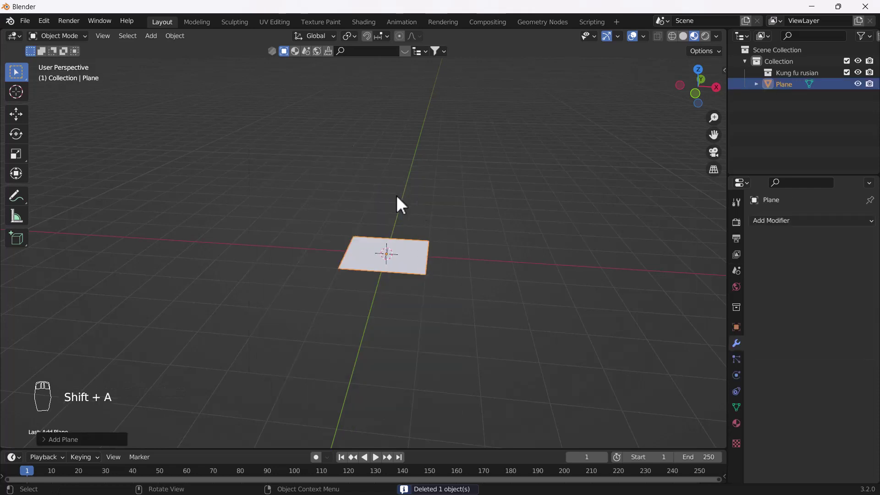
key(grave)
click(397, 131)
scroll(413, 257, up, 1)
scroll(404, 282, up, 3)
shift+middle_drag(404, 282, 395, 268)
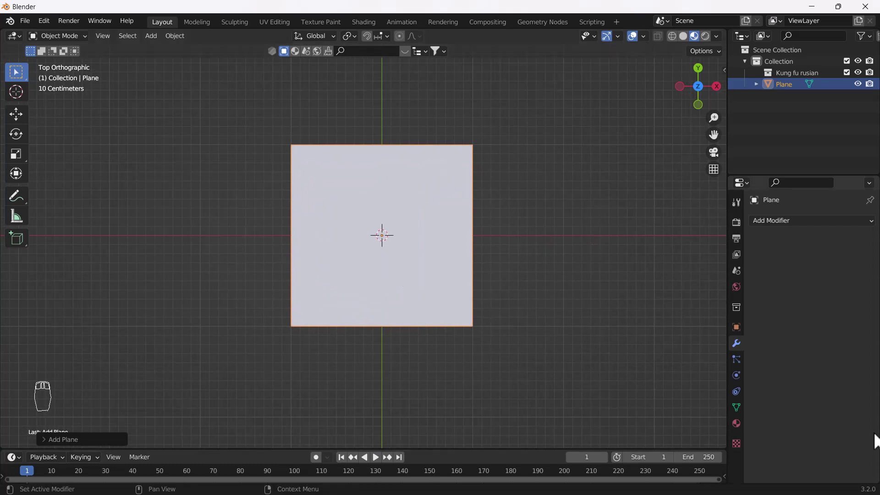
Give the plane a new material with an Image Texture driving its Base Color.
click(738, 423)
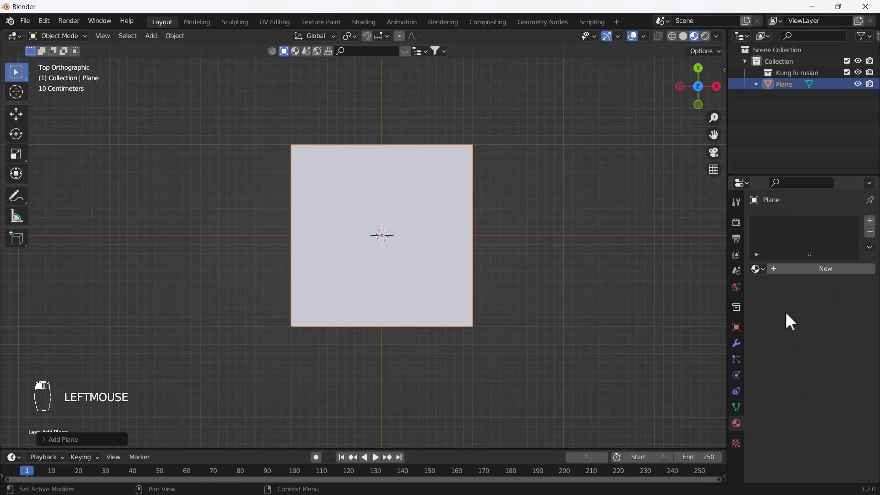
click(818, 270)
scroll(818, 268, down, 4)
scroll(802, 261, up, 7)
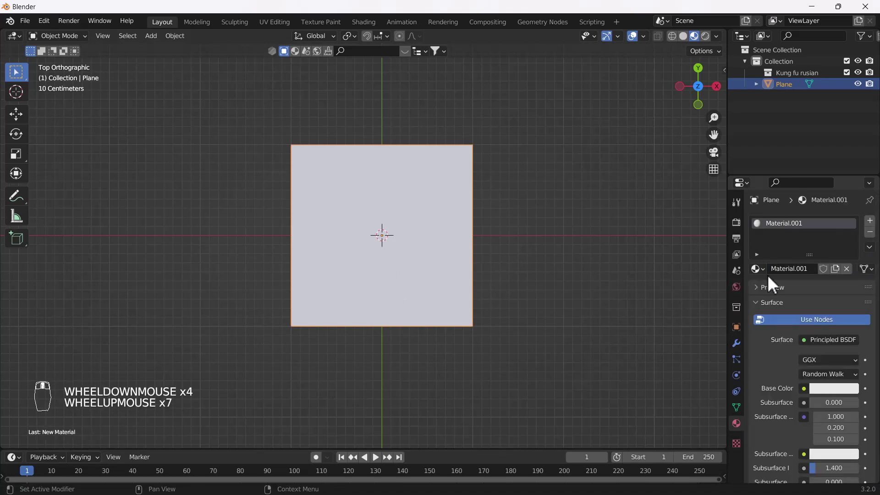
click(804, 388)
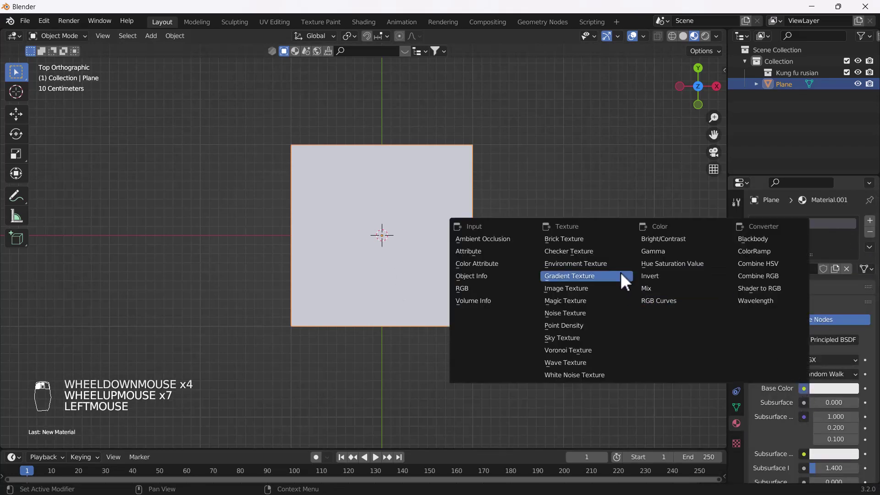
click(578, 288)
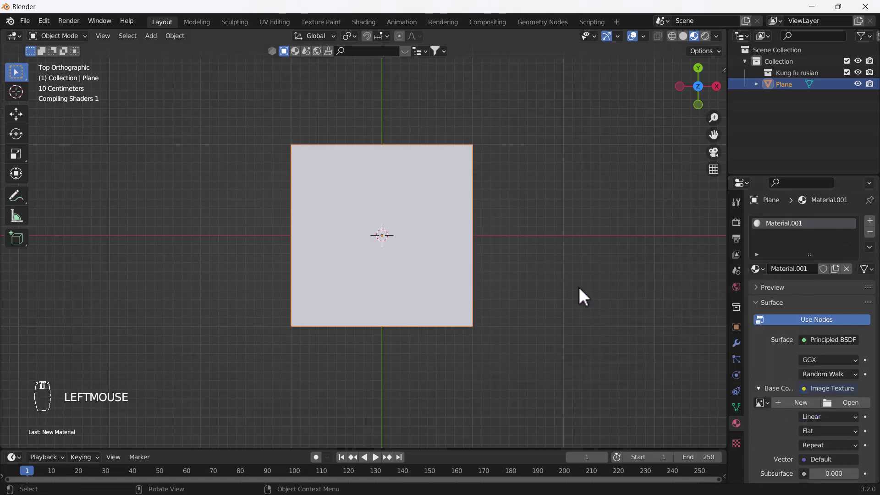
click(841, 406)
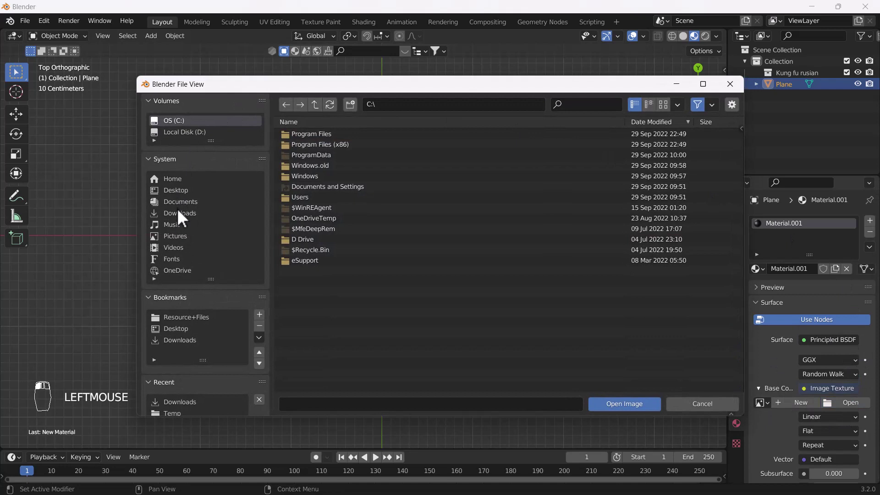
Load the road image 5ba172d8e26…jpg from Downloads as the plane's texture.
click(178, 212)
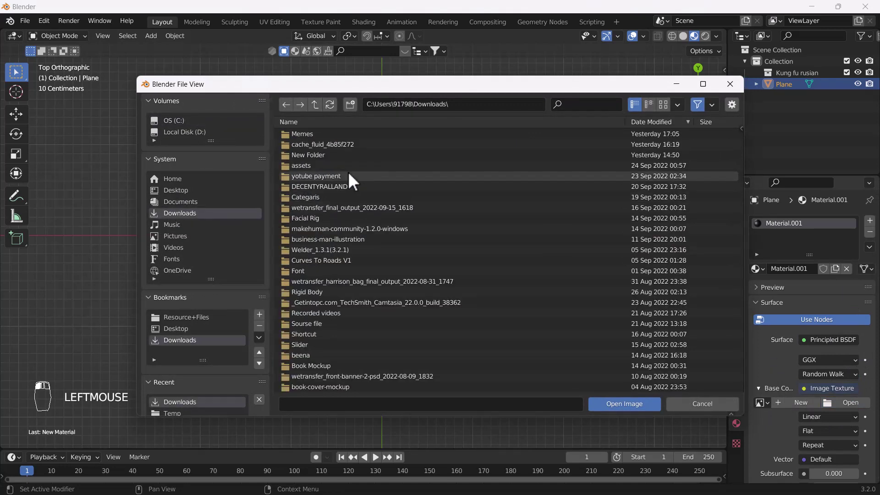
scroll(458, 236, down, 4)
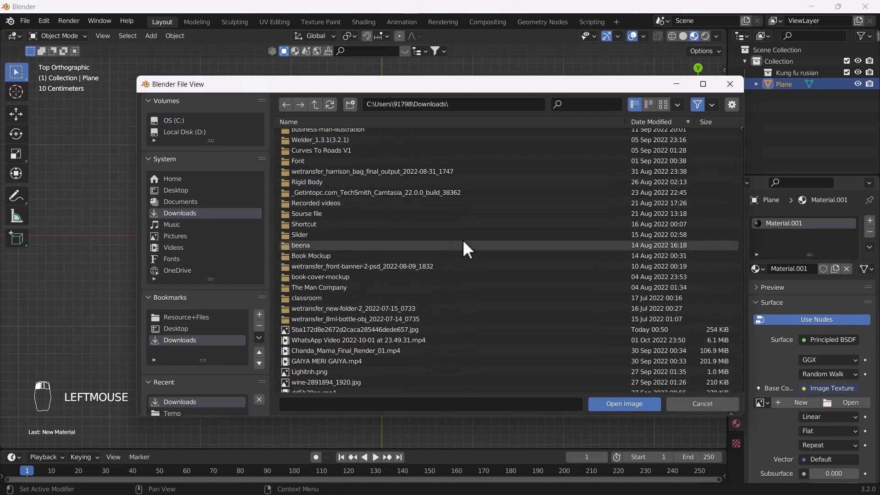
click(664, 105)
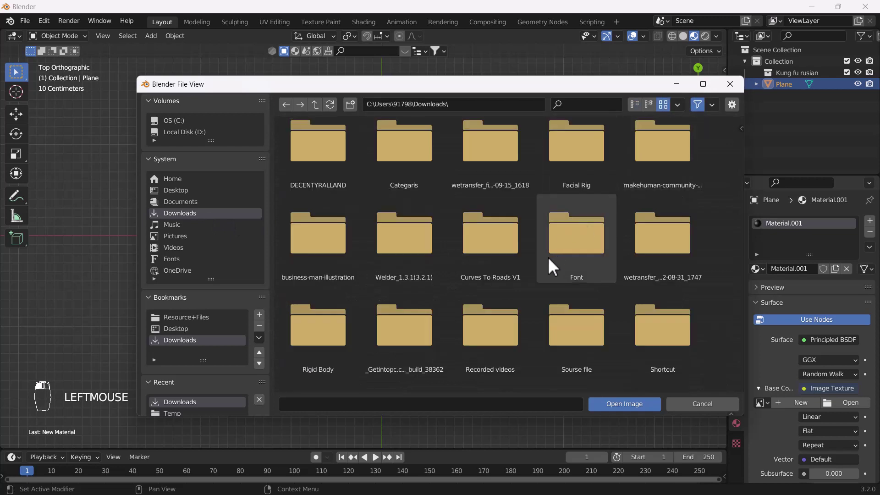
scroll(550, 256, down, 5)
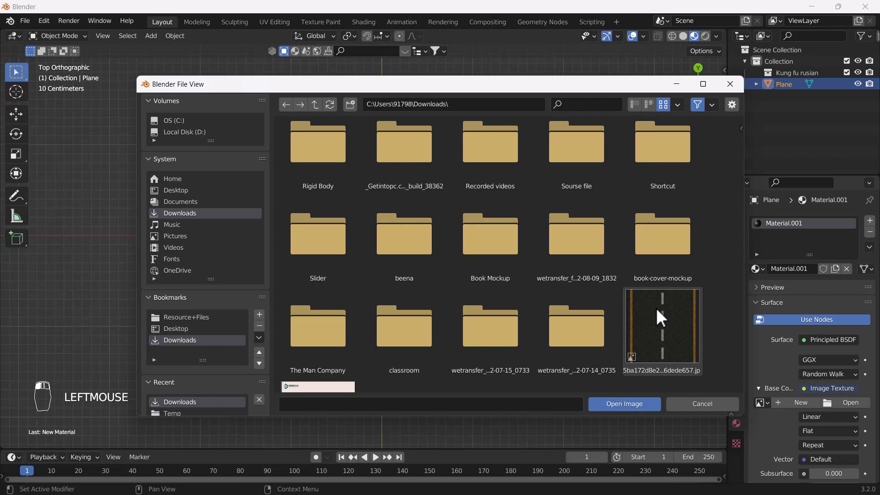
double_click(673, 326)
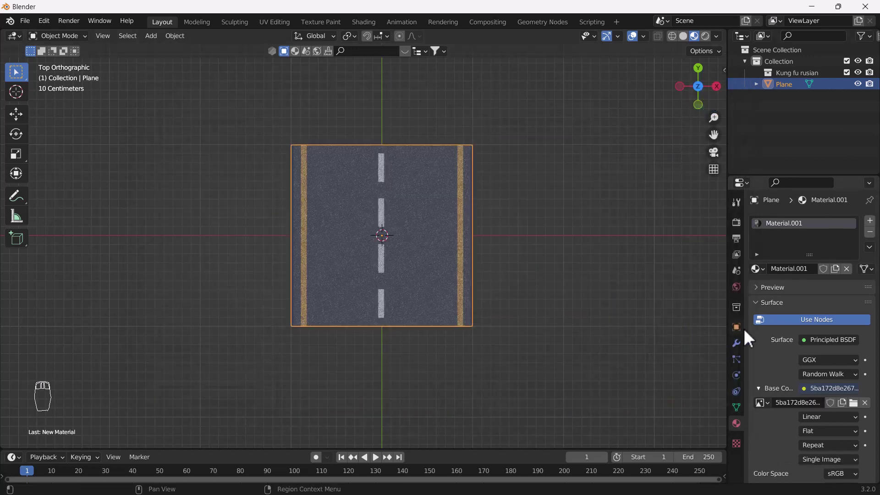
Lower the road material's Specular from 0.500 to 0.000, then return to top view.
scroll(796, 404, down, 20)
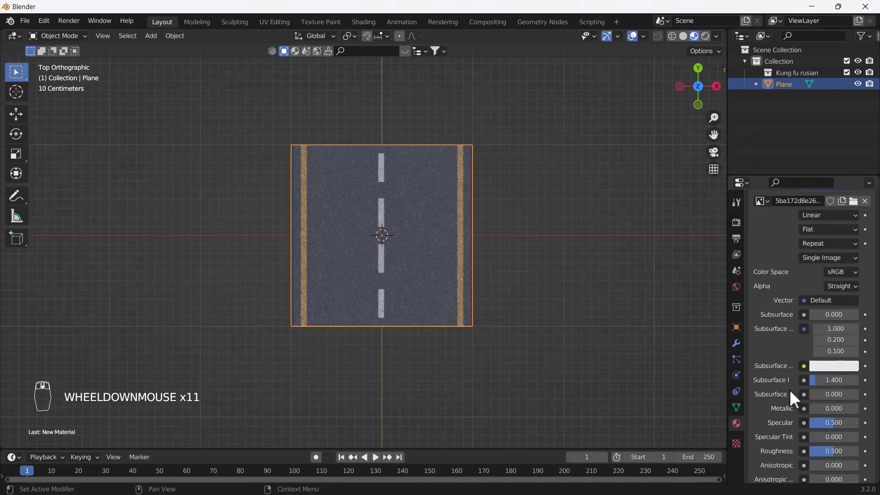
scroll(805, 304, up, 2)
drag(831, 294, 809, 294)
middle_drag(447, 304, 425, 244)
key(grave)
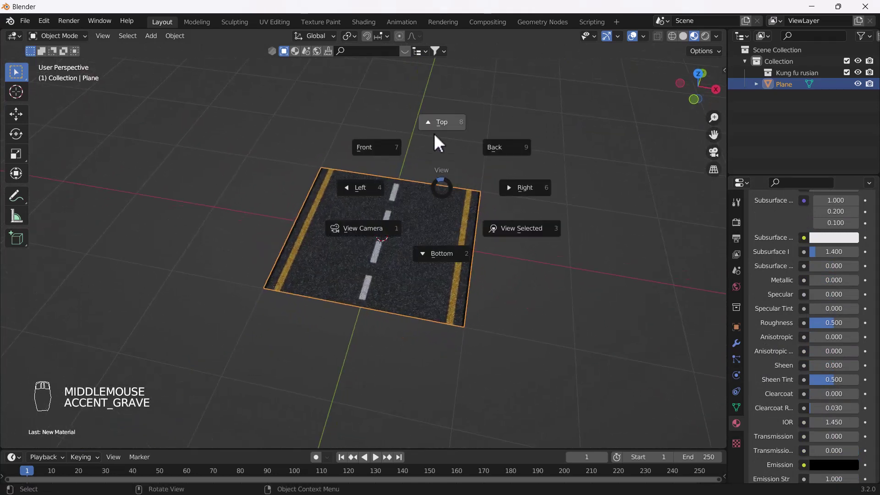
click(738, 343)
Add an Array modifier to the road plane.
click(774, 221)
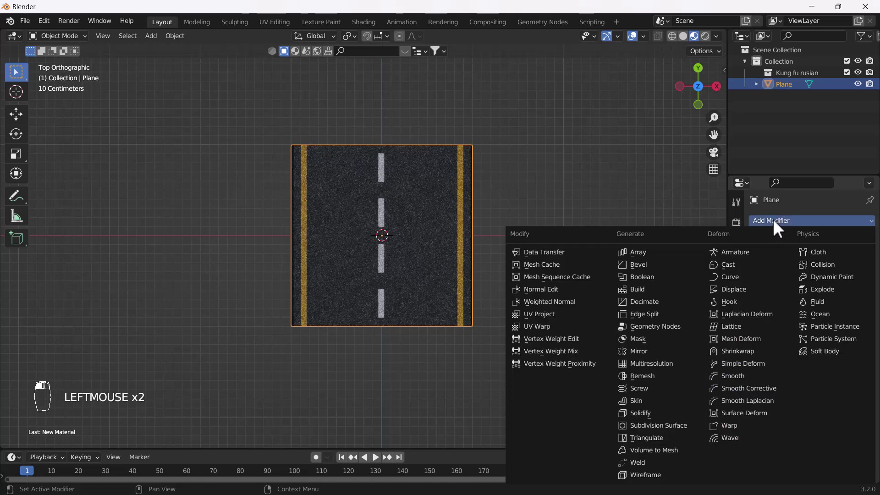
click(645, 253)
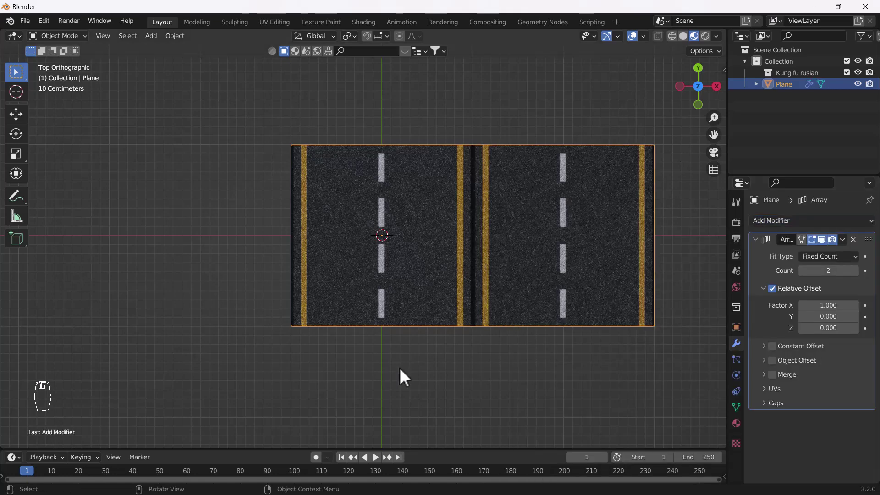
click(473, 233)
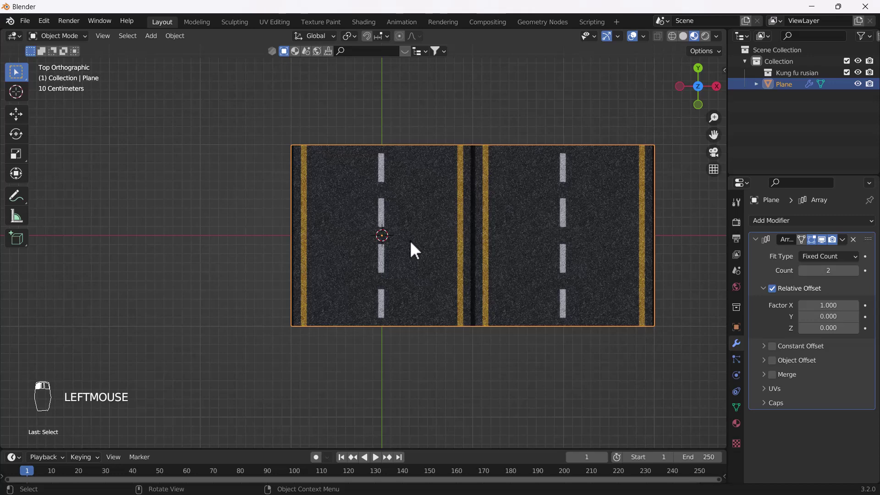
Rotate the plane's mesh -90° about Z in Edit Mode.
key(Tab)
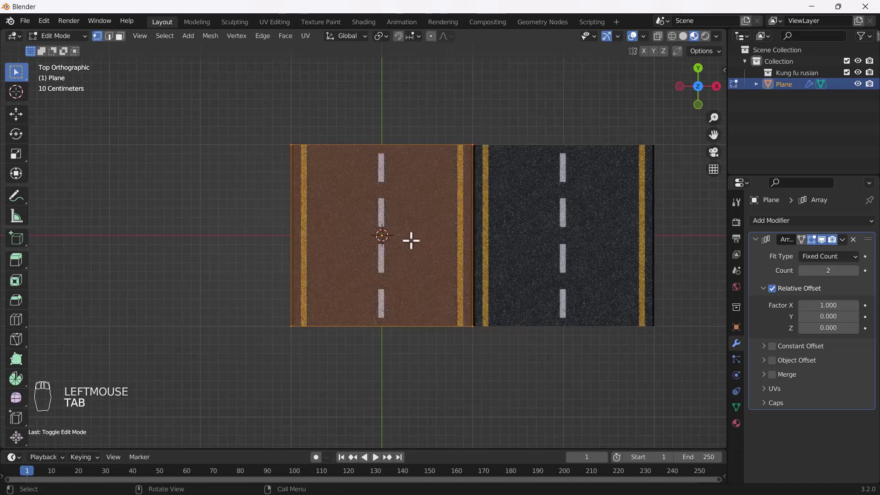
key(r)
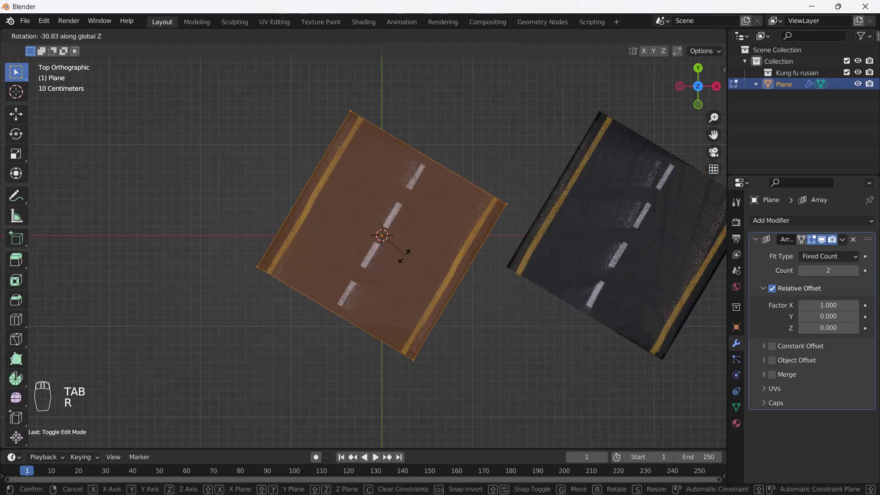
ctrl+click(373, 280)
click(425, 379)
key(Tab)
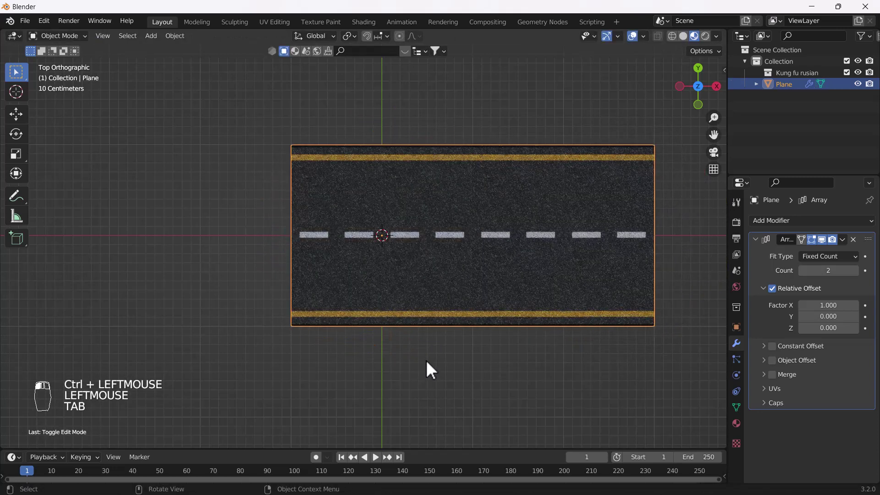
Add a NurbsPath curve and reselect the road plane.
key(shift+a)
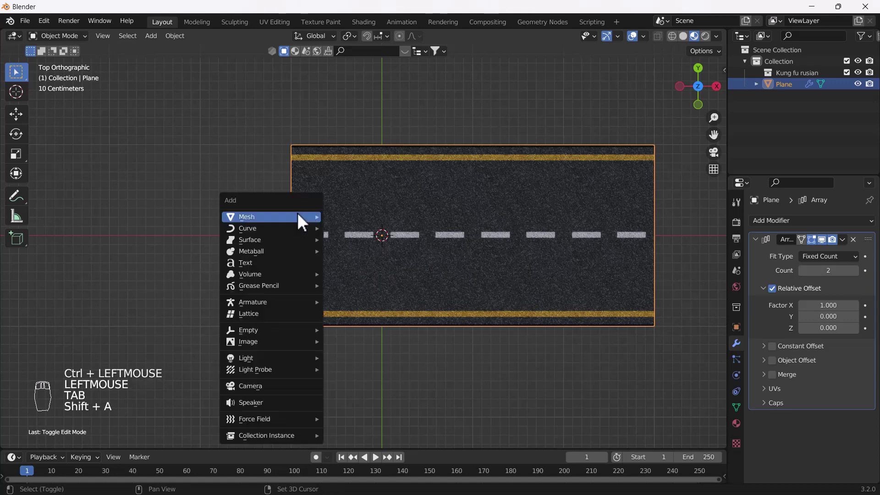
mouse_move(259, 232)
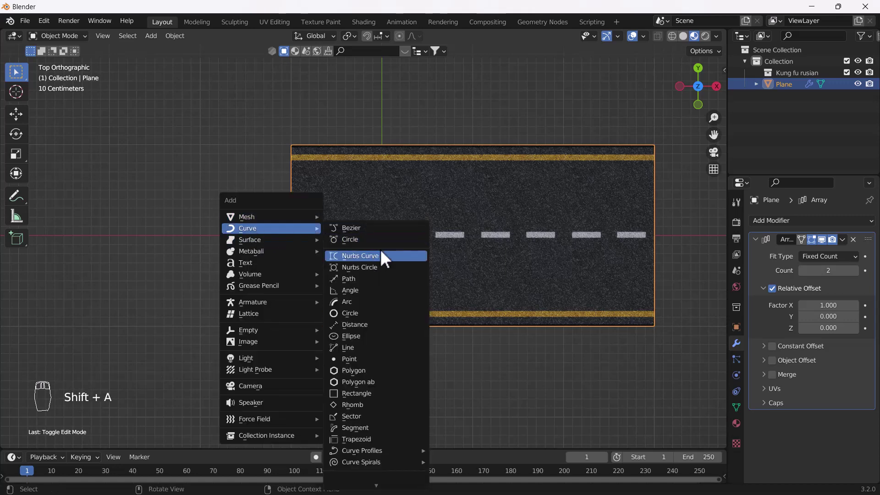
click(355, 280)
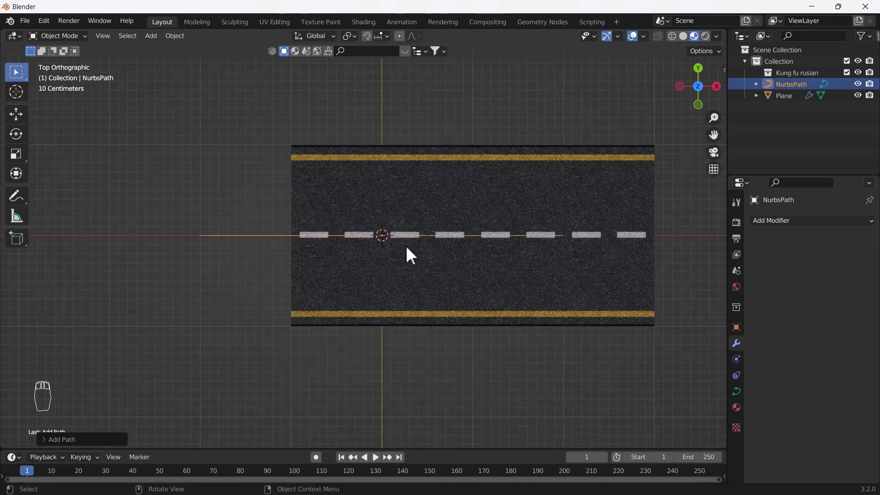
click(513, 292)
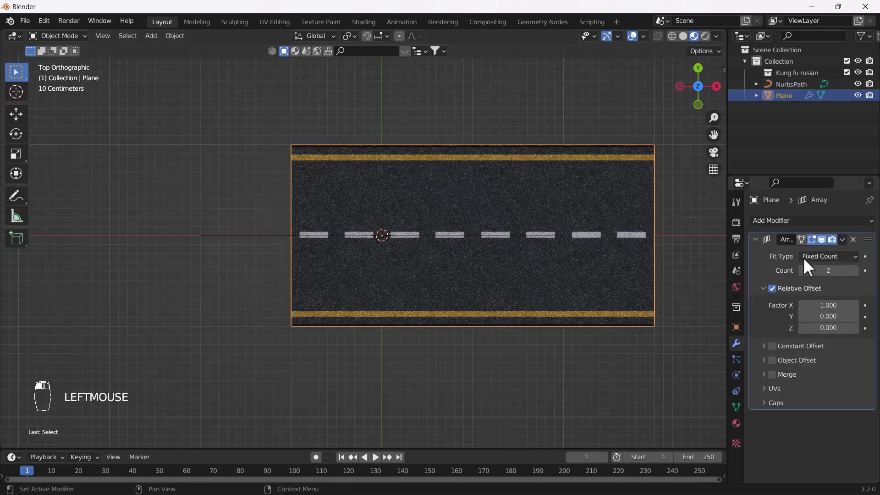
Set the Array's Fit Type to Fit Curve with NurbsPath as the curve.
click(831, 258)
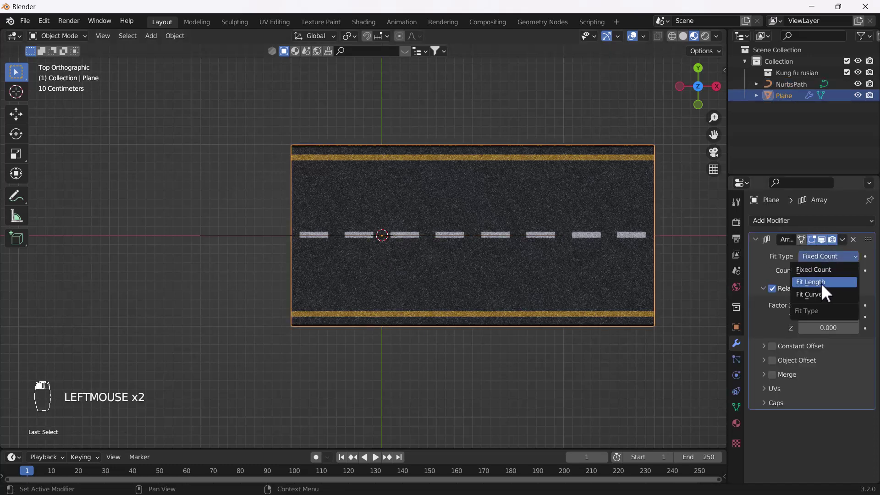
click(823, 296)
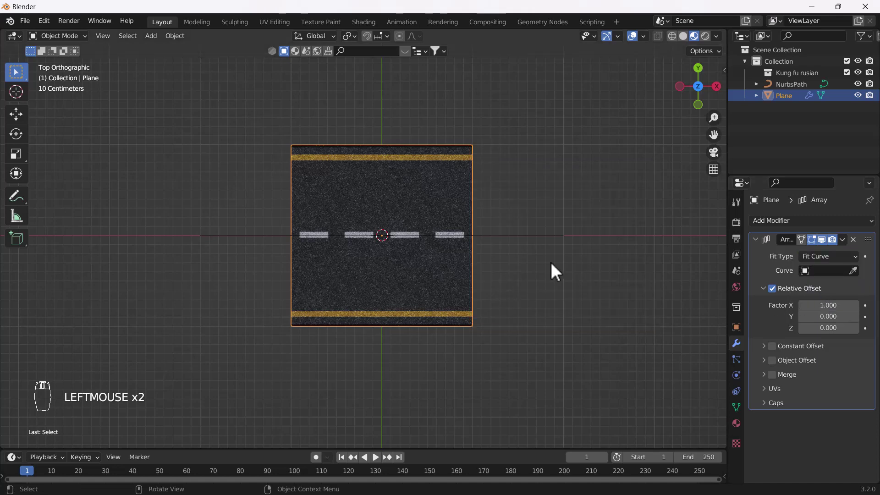
click(841, 269)
click(774, 286)
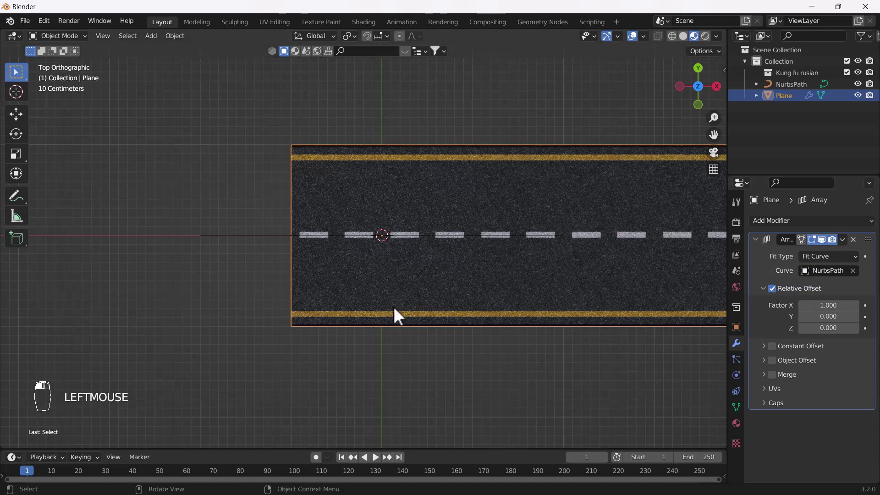
scroll(373, 298, down, 9)
scroll(381, 294, up, 5)
scroll(413, 296, up, 3)
shift+middle_drag(444, 298, 305, 308)
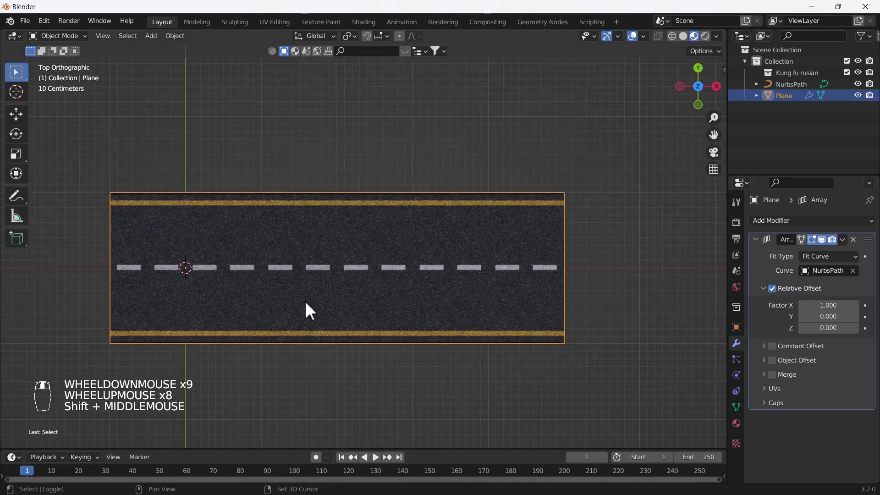
scroll(320, 283, down, 1)
click(317, 273)
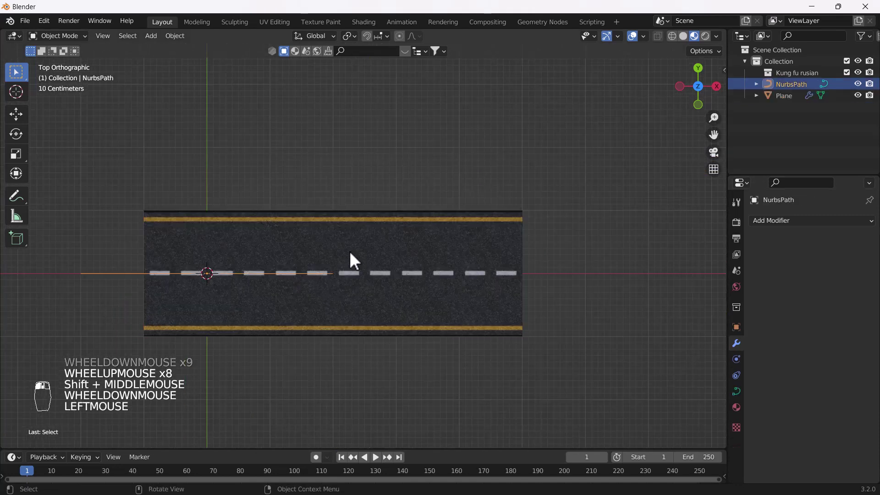
Extrude a new end point from the NurbsPath to lengthen it.
key(Tab)
drag(315, 250, 347, 292)
key(e)
key(e)
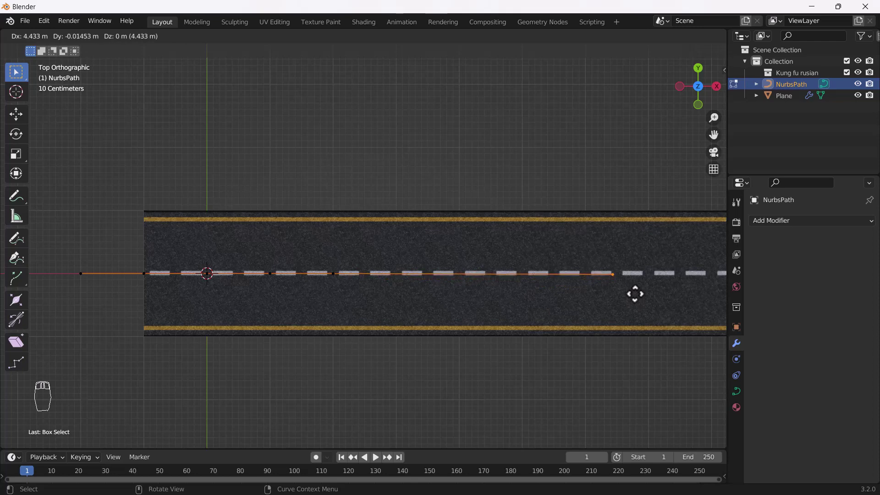
click(635, 296)
scroll(636, 296, down, 6)
scroll(635, 296, up, 2)
shift+middle_drag(635, 296, 523, 300)
key(g)
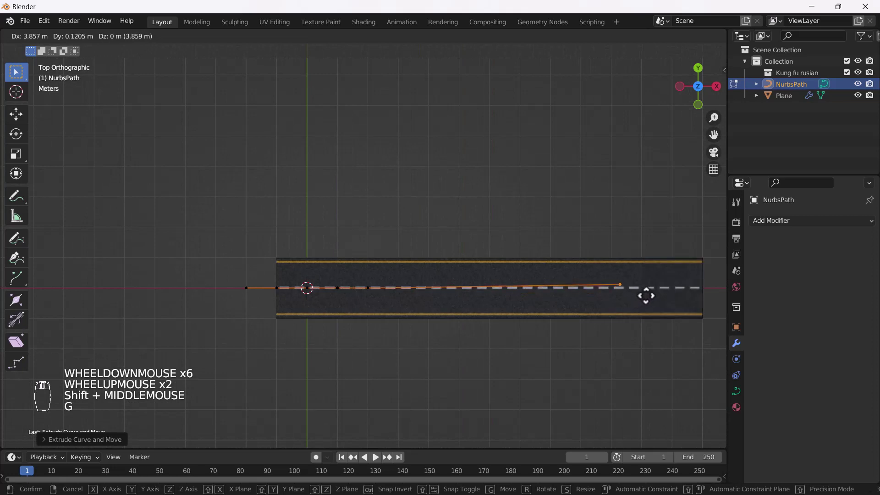
right_click(650, 305)
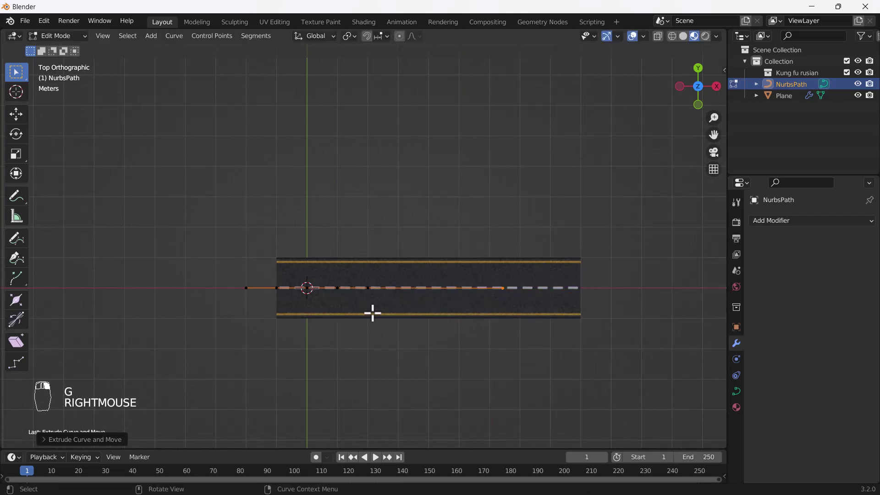
scroll(388, 310, up, 3)
scroll(371, 309, down, 2)
key(Tab)
Reselect the road plane to add another modifier.
click(475, 267)
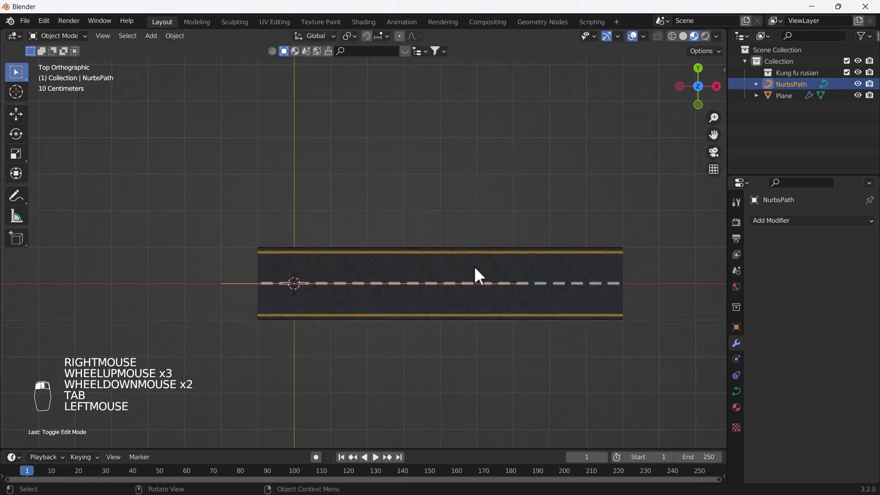
click(475, 269)
click(818, 221)
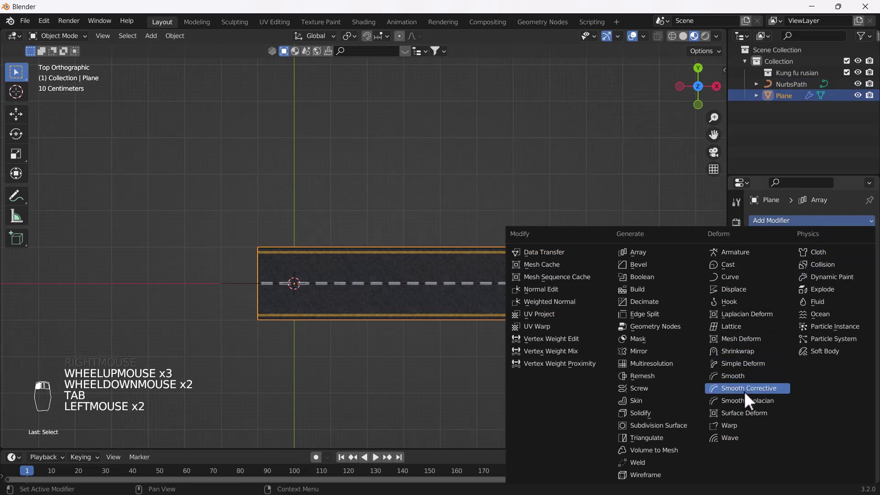
Add a Deform > Curve modifier using NurbsPath as its curve object.
click(739, 277)
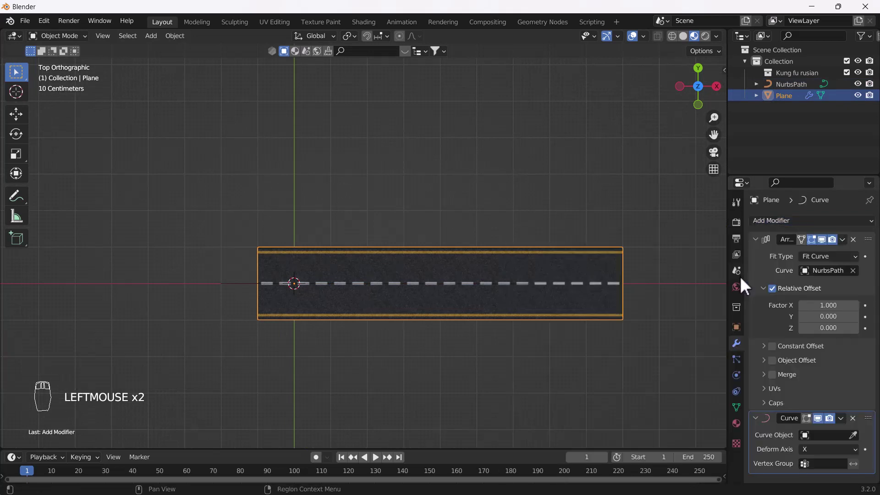
scroll(816, 422, down, 4)
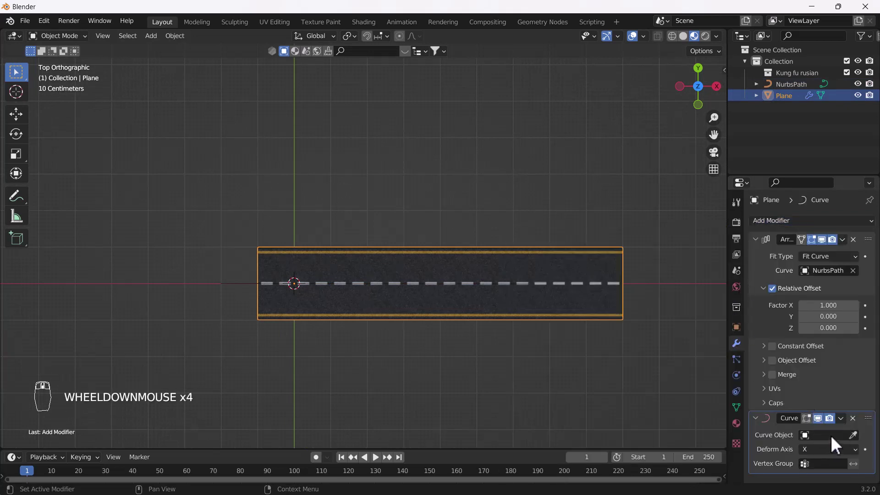
click(831, 435)
click(776, 312)
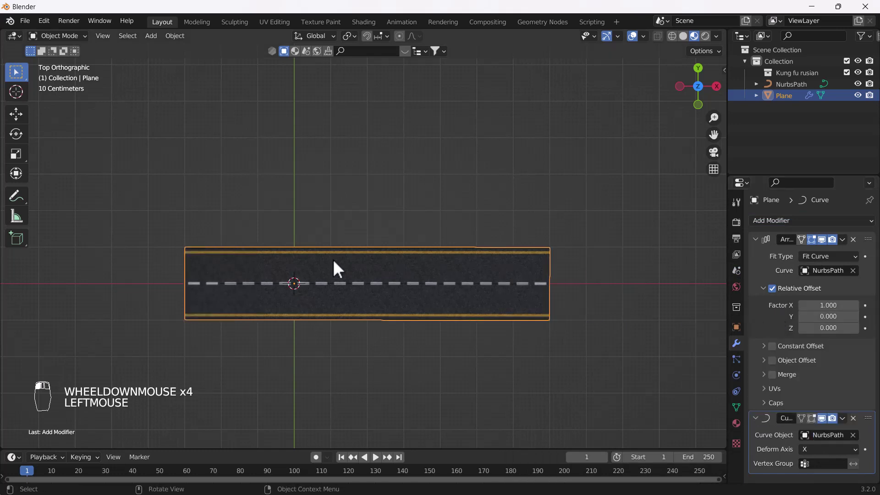
click(319, 283)
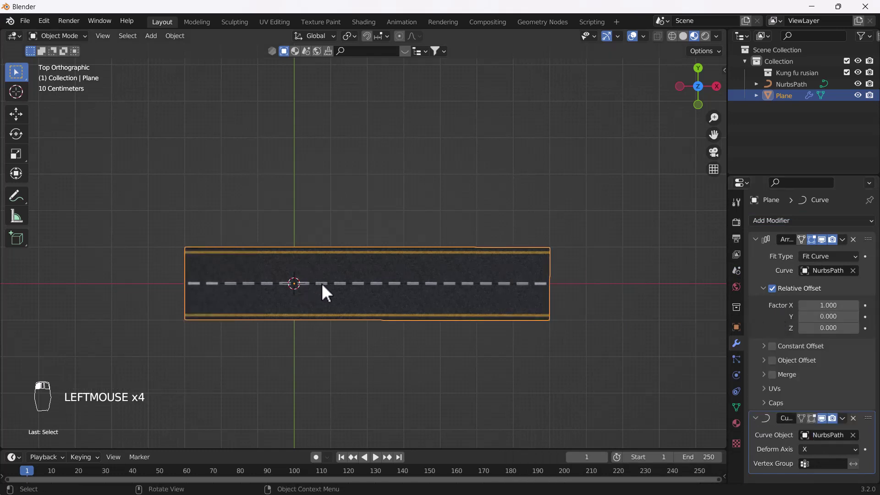
key(Tab)
scroll(386, 288, down, 2)
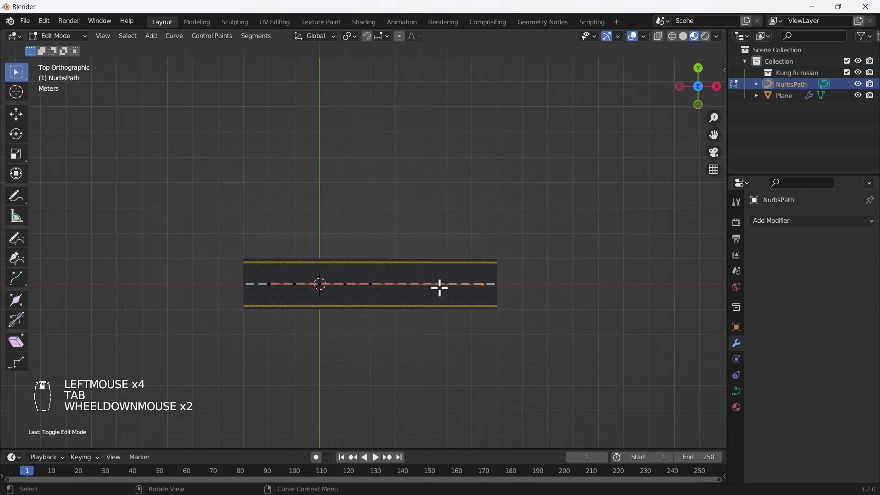
Extrude several points from the path's end to bend the road up-right and back down.
click(480, 284)
key(e)
key(e)
click(548, 194)
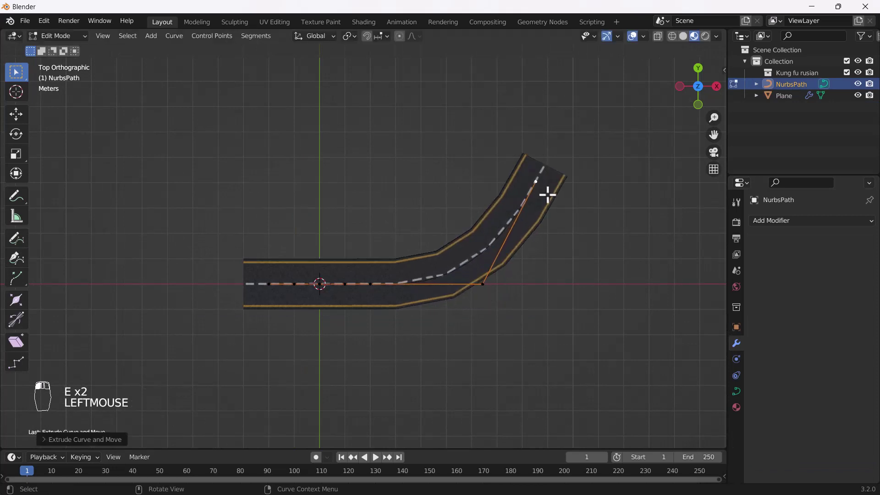
scroll(552, 198, down, 2)
shift+middle_drag(553, 198, 420, 249)
shift+scroll(421, 257, down, 1)
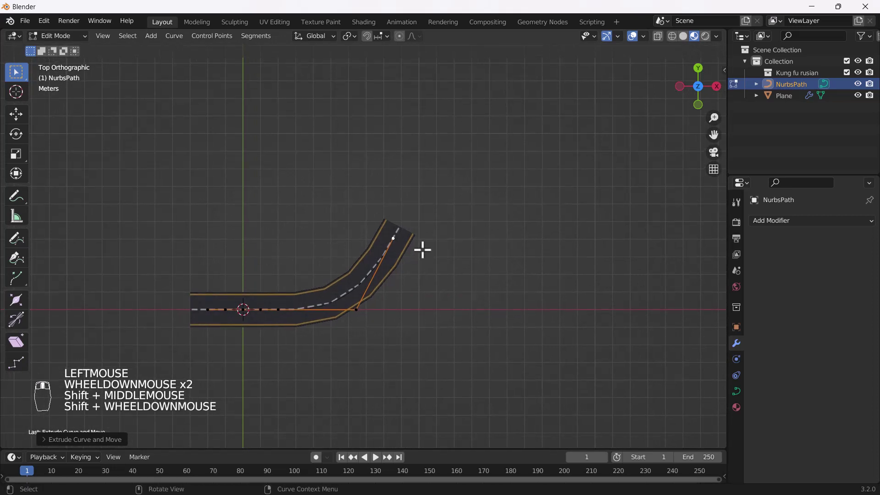
key(e)
key(e)
key(e)
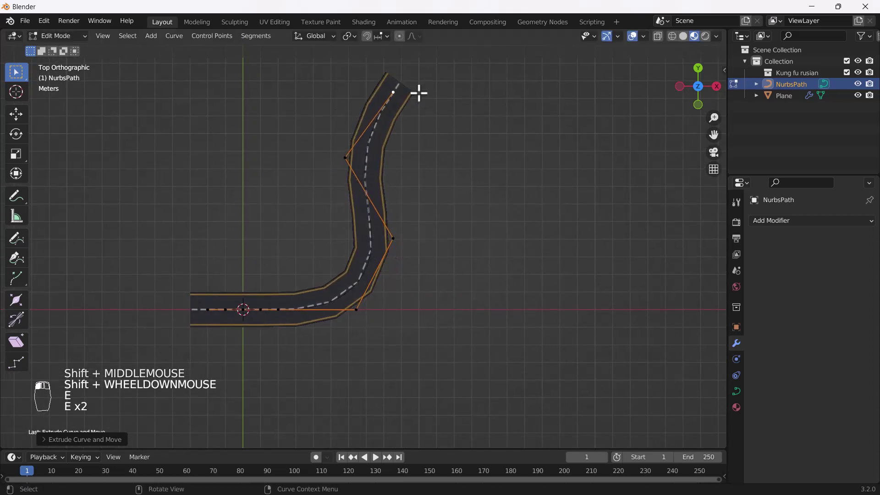
key(e)
key(e)
key(e)
key(e)
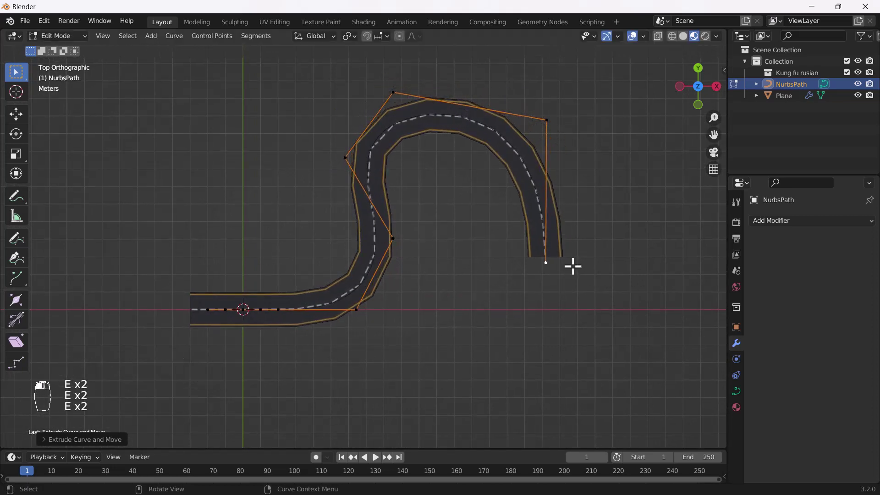
key(e)
key(e)
key(e)
key(e)
click(633, 426)
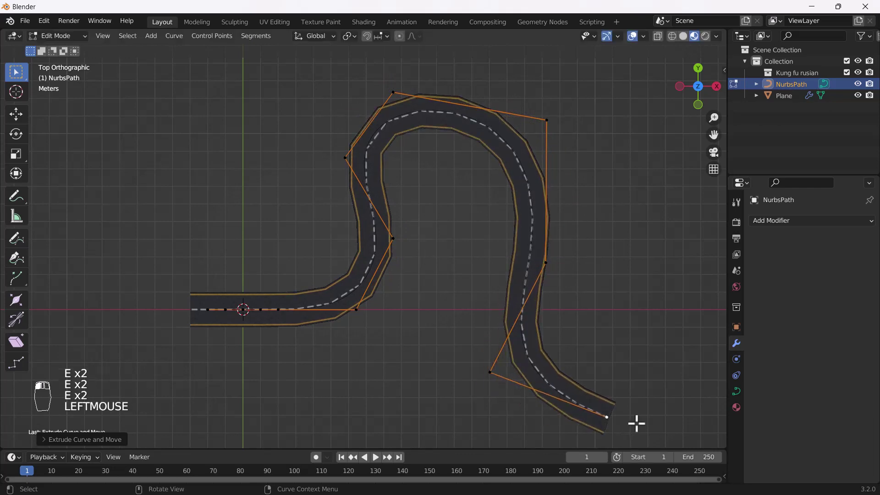
key(e)
key(e)
click(623, 188)
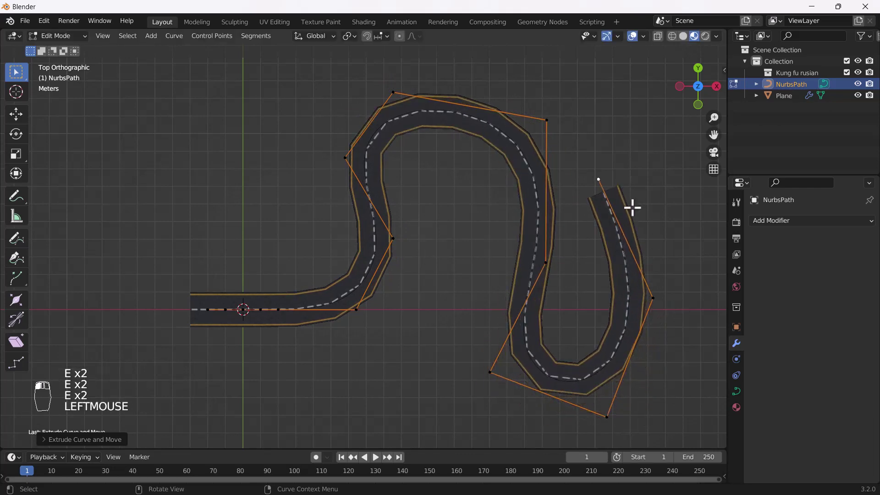
shift+middle_drag(633, 206, 514, 226)
Extrude further points to complete the long winding S-shaped path.
key(e)
right_click(527, 183)
key(e)
key(e)
key(e)
key(e)
click(680, 124)
key(e)
key(e)
click(715, 271)
key(e)
key(e)
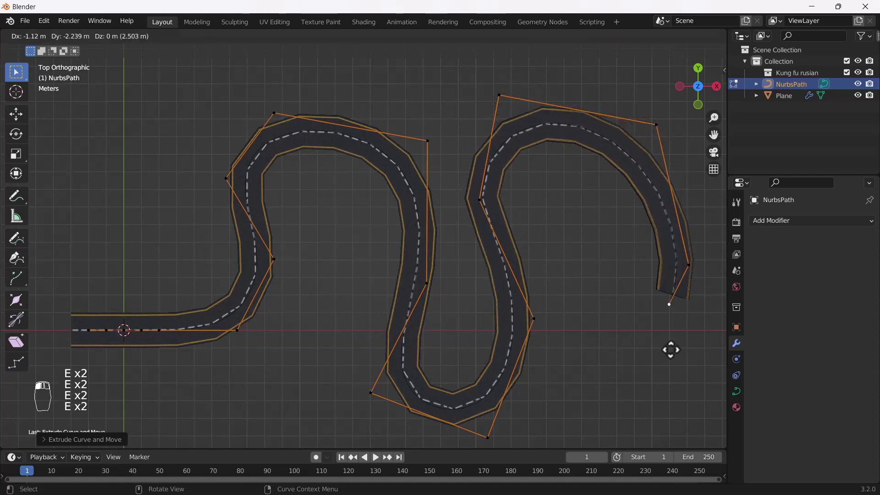
click(679, 410)
shift+middle_drag(338, 379, 236, 291)
scroll(458, 284, up, 5)
scroll(234, 291, down, 1)
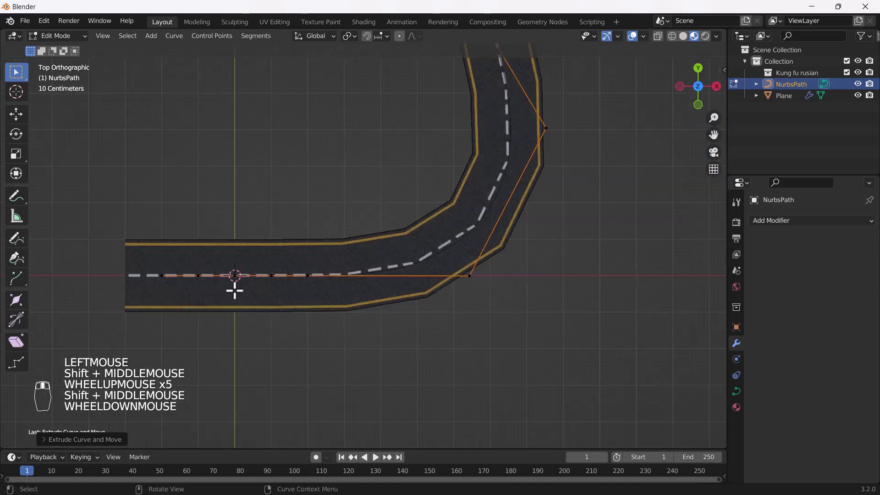
Return to Object Mode and select the road plane.
key(Tab)
click(197, 255)
scroll(204, 256, down, 3)
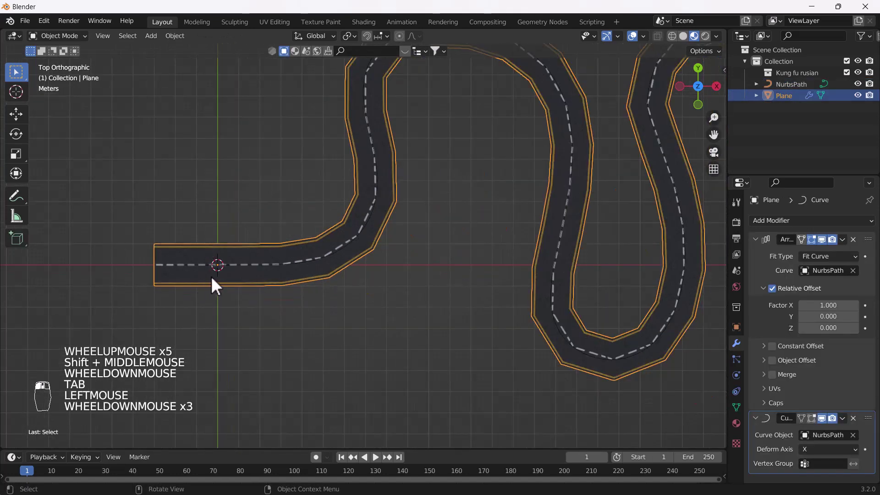
scroll(221, 282, down, 1)
shift+middle_drag(221, 275, 249, 301)
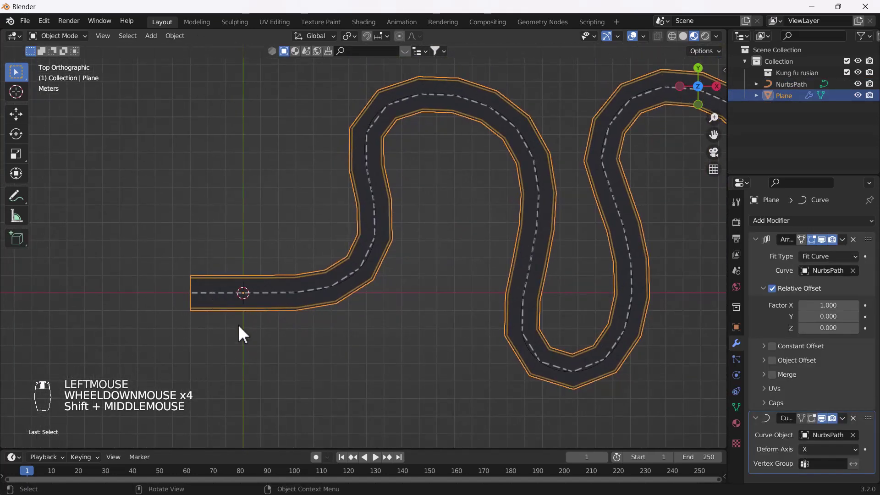
In Edit Mode, add a loop cut across the road plane with 5 cuts, then return to Object Mode.
key(Tab)
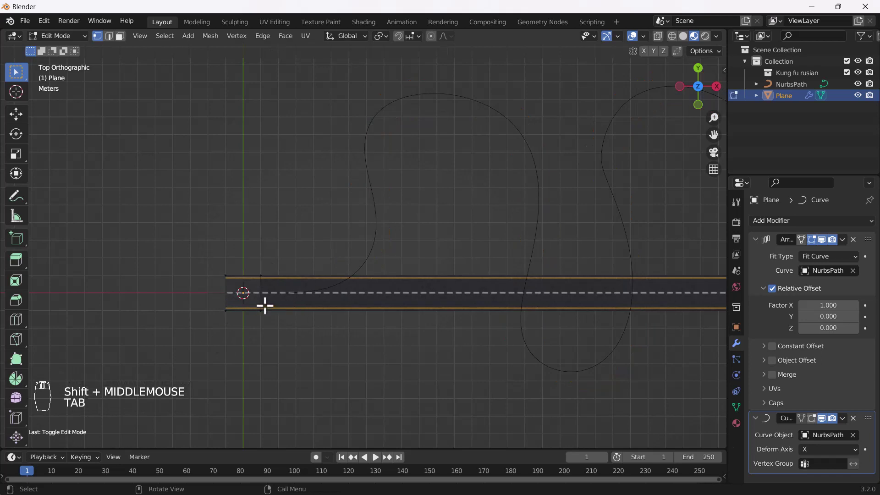
click(14, 324)
click(252, 281)
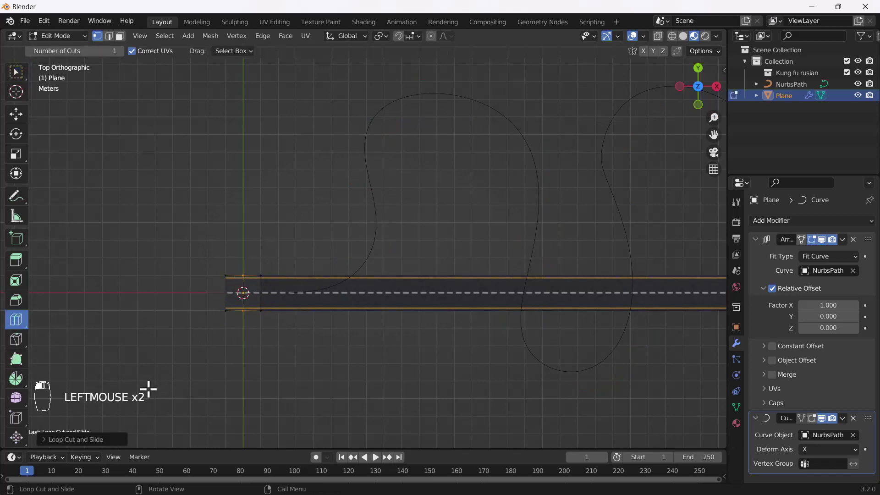
click(100, 441)
click(187, 349)
click(187, 345)
click(188, 346)
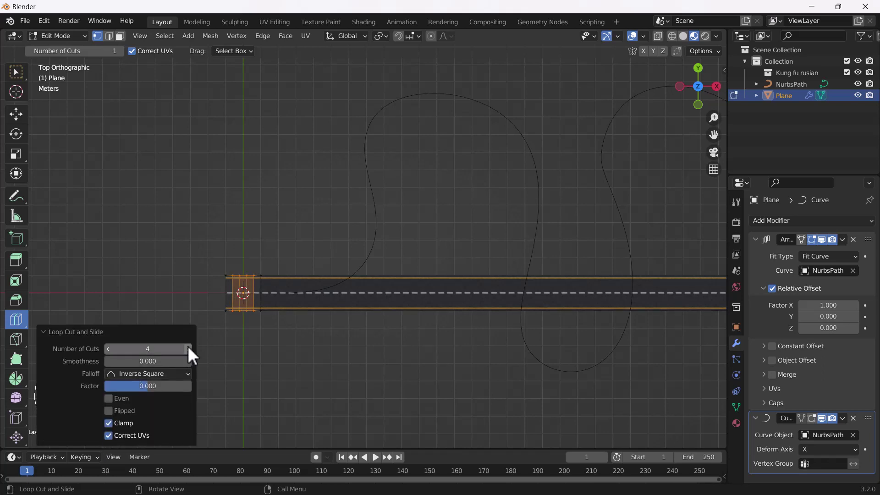
click(188, 346)
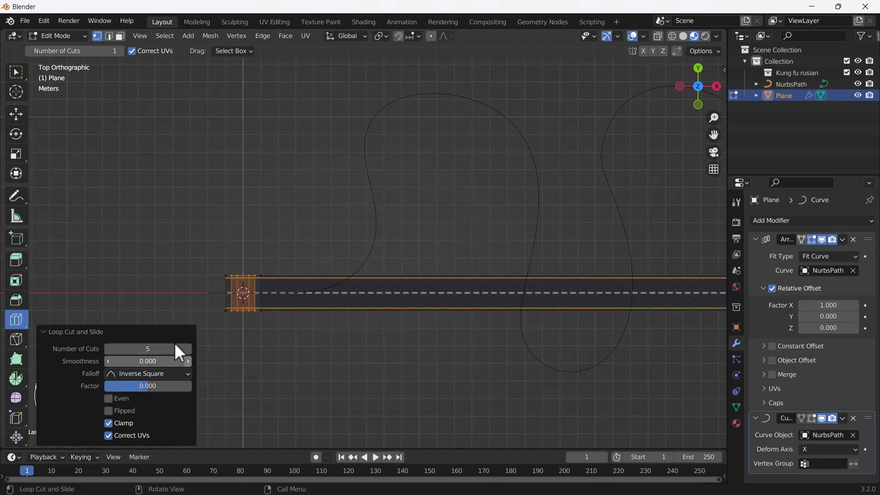
click(22, 108)
click(166, 201)
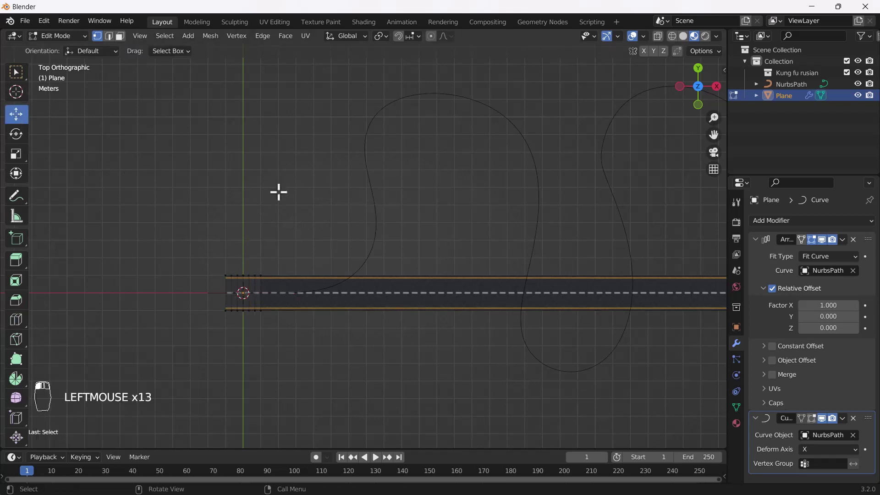
key(Tab)
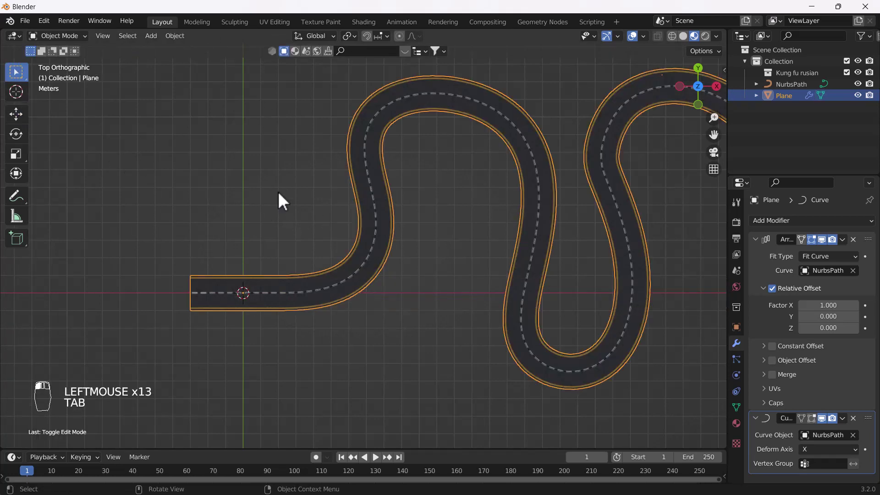
Pan and orbit the viewport into a perspective view along the curved road.
scroll(369, 275, up, 2)
scroll(373, 275, up, 2)
scroll(373, 275, down, 4)
shift+middle_drag(373, 275, 226, 314)
scroll(228, 352, up, 4)
shift+scroll(227, 351, up, 1)
shift+middle_drag(227, 350, 337, 273)
scroll(330, 222, up, 1)
scroll(330, 221, down, 2)
scroll(329, 259, down, 2)
scroll(342, 298, up, 3)
Select the road plane, enter Edit Mode, and frame it diagonally up close.
click(322, 277)
key(Tab)
scroll(484, 249, down, 2)
shift+middle_drag(484, 249, 348, 316)
scroll(344, 310, up, 5)
middle_drag(349, 316, 413, 323)
scroll(367, 311, up, 2)
scroll(370, 305, down, 2)
key(grave)
From top view, select the road's bottom edge and extrude it down -0.23641 m.
click(373, 209)
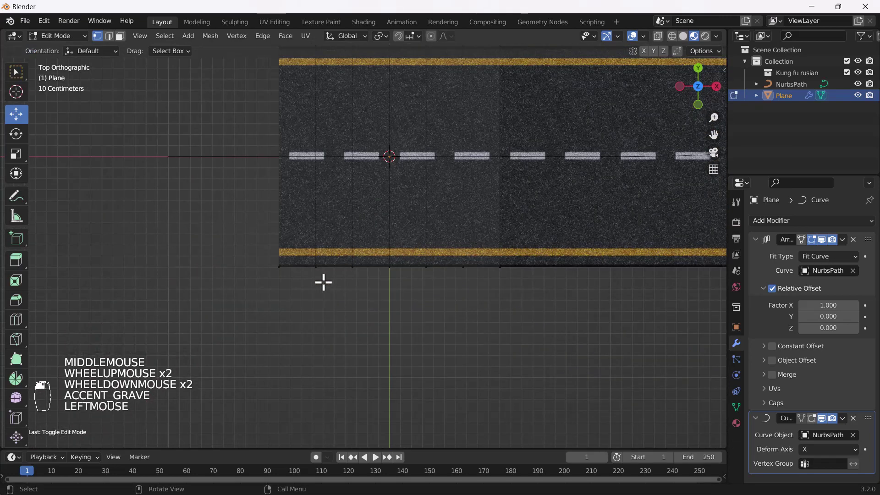
scroll(247, 247, up, 2)
drag(236, 247, 572, 305)
shift+middle_drag(572, 304, 356, 287)
scroll(478, 300, down, 2)
scroll(356, 287, up, 3)
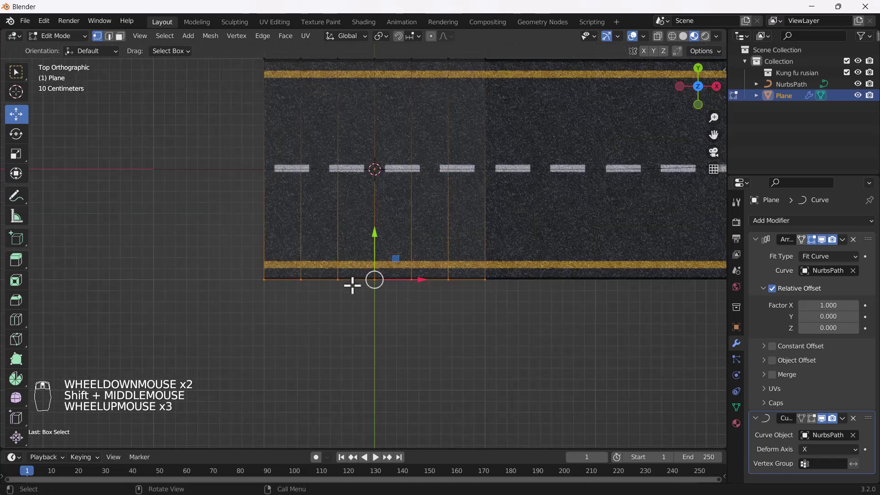
key(2)
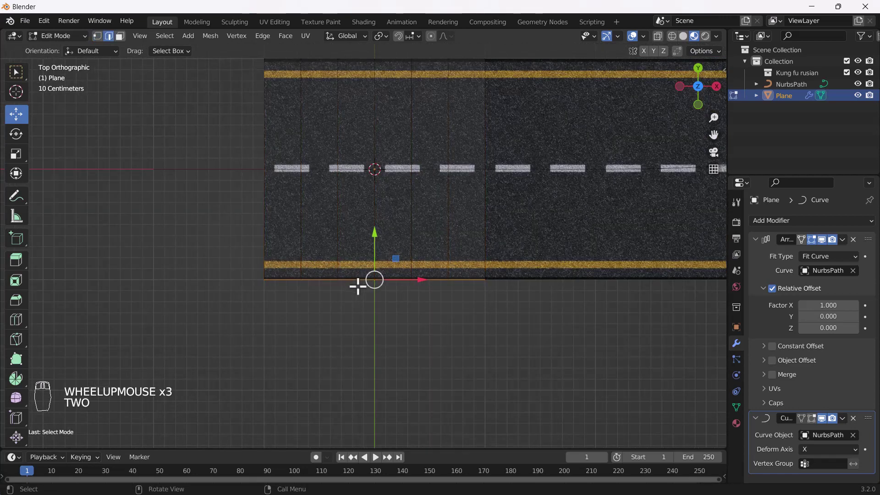
key(e)
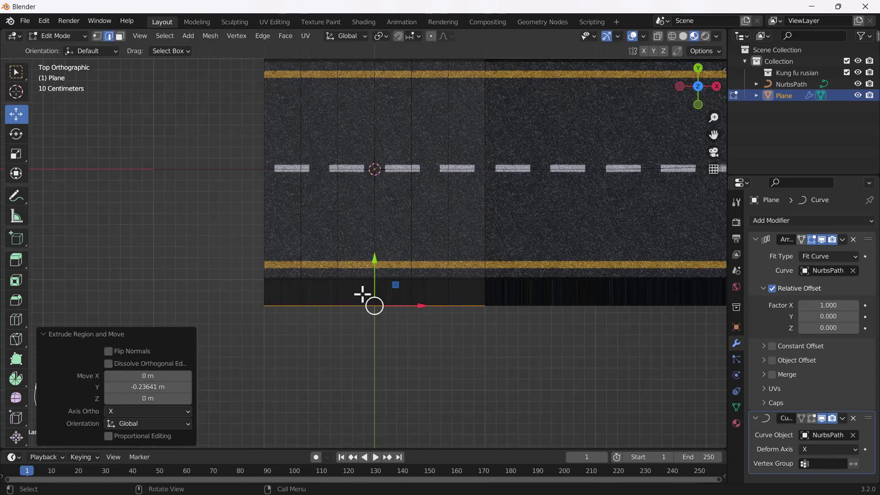
Select the road's top edge and extrude it up 0.21982 m into the opposite shoulder.
shift+middle_drag(353, 161, 367, 255)
drag(243, 140, 522, 178)
key(e)
key(e)
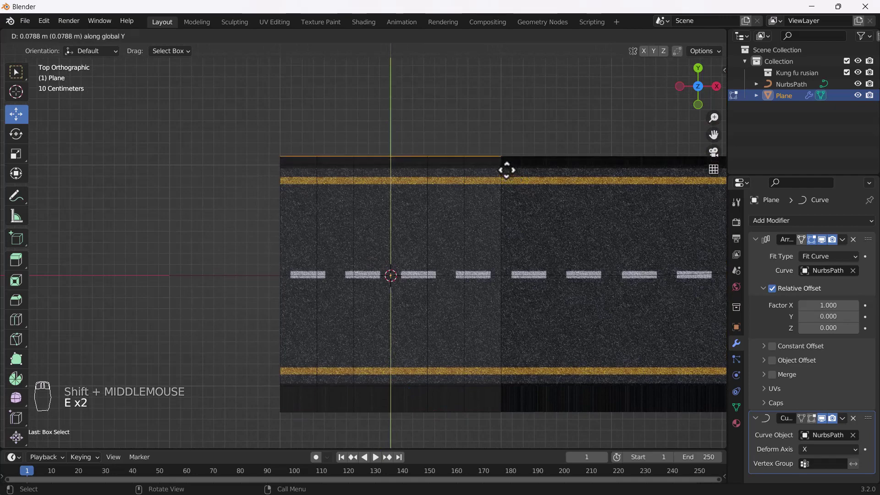
click(504, 155)
scroll(440, 183, down, 3)
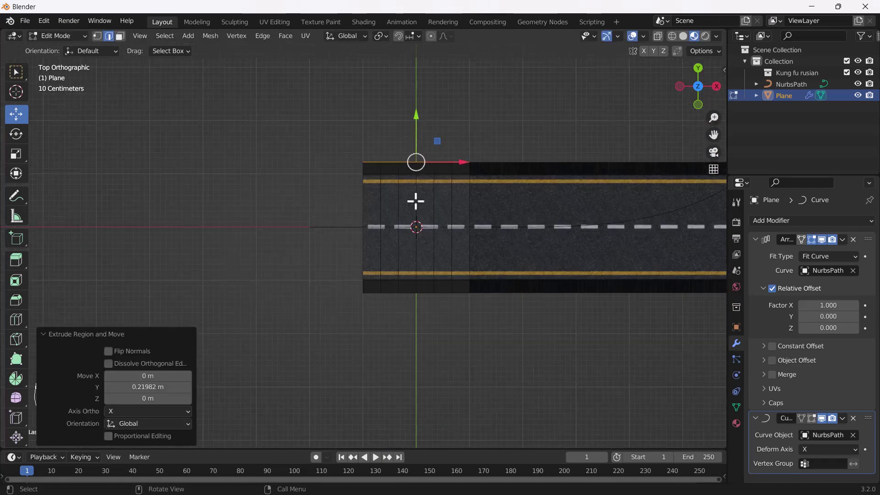
middle_drag(386, 261, 495, 215)
In face mode, select the full left and right shoulder strips together.
scroll(452, 230, up, 3)
shift+middle_drag(408, 245, 391, 257)
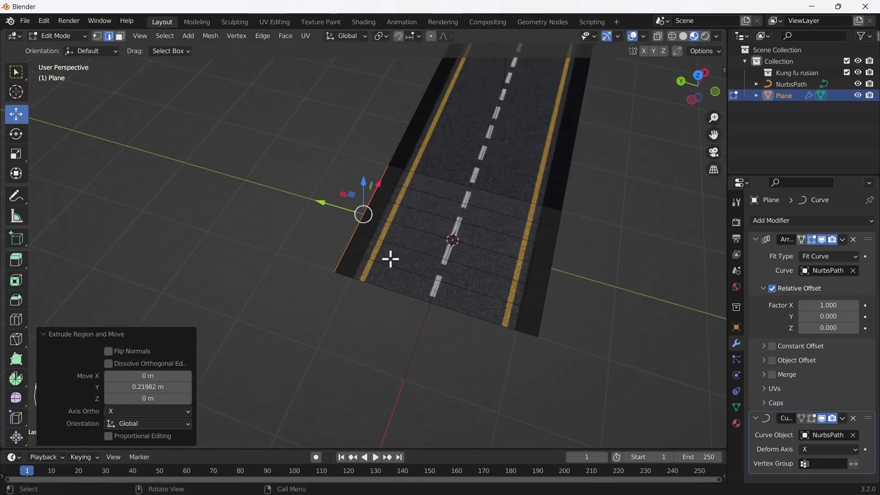
key(3)
click(354, 257)
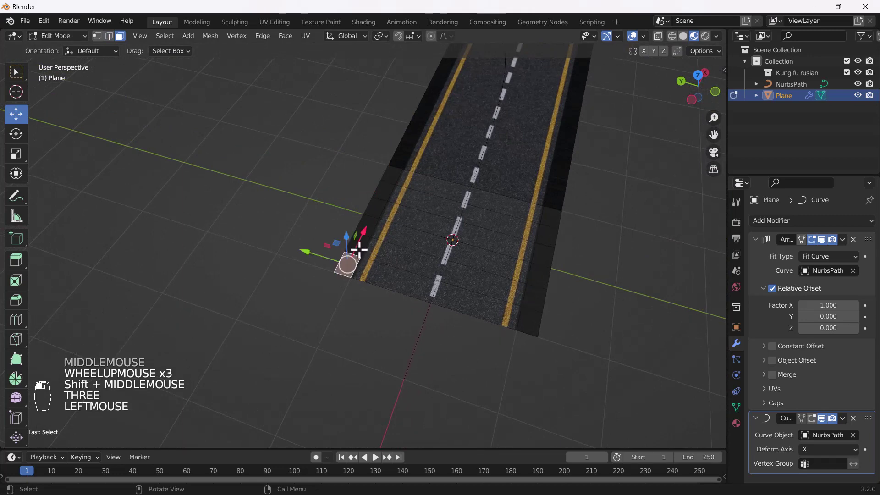
ctrl+click(390, 175)
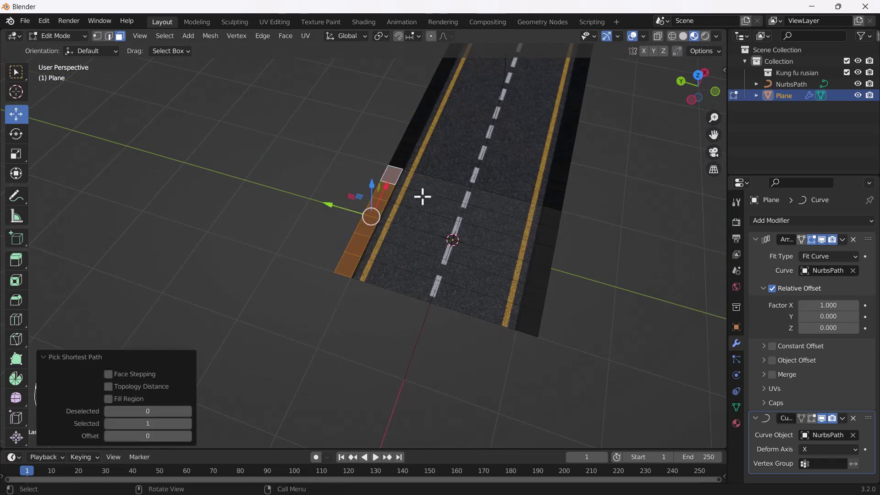
shift+click(530, 328)
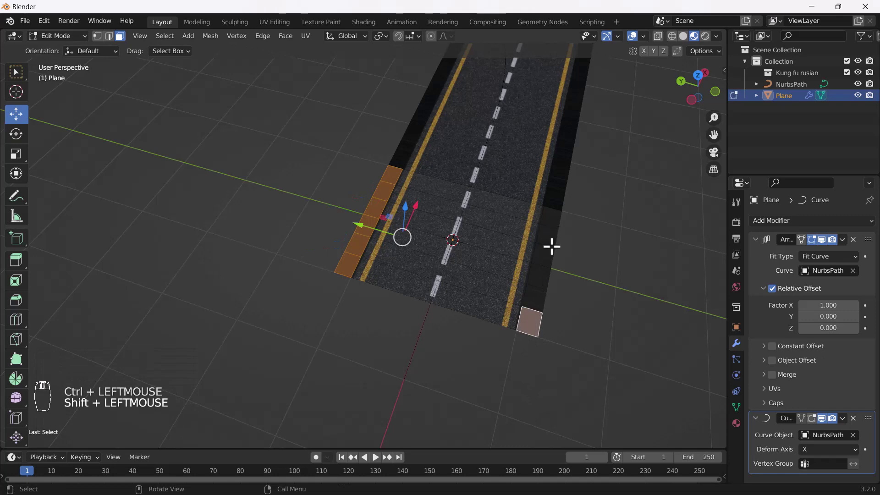
shift+click(536, 294)
ctrl+click(550, 219)
middle_drag(550, 238, 432, 332)
Extrude both shoulder strips upward 0.25815 m into curbs, then return to Object Mode.
key(e)
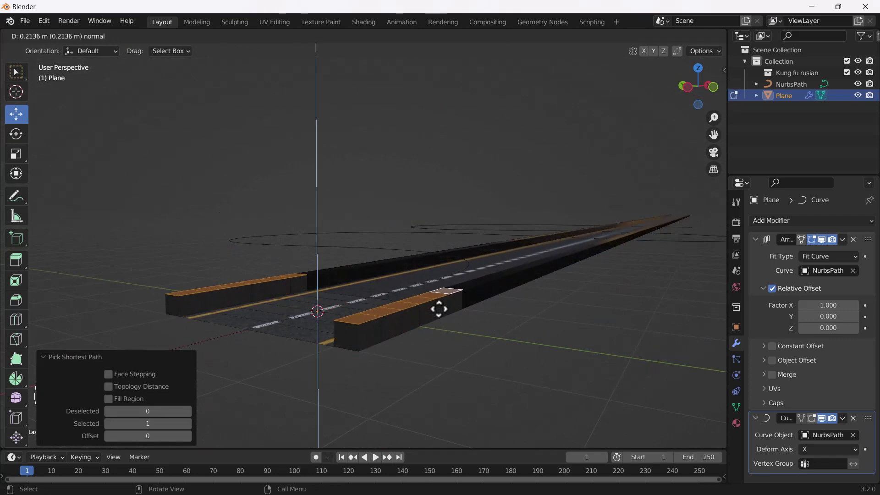
click(439, 306)
middle_drag(439, 307, 431, 356)
scroll(431, 356, down, 5)
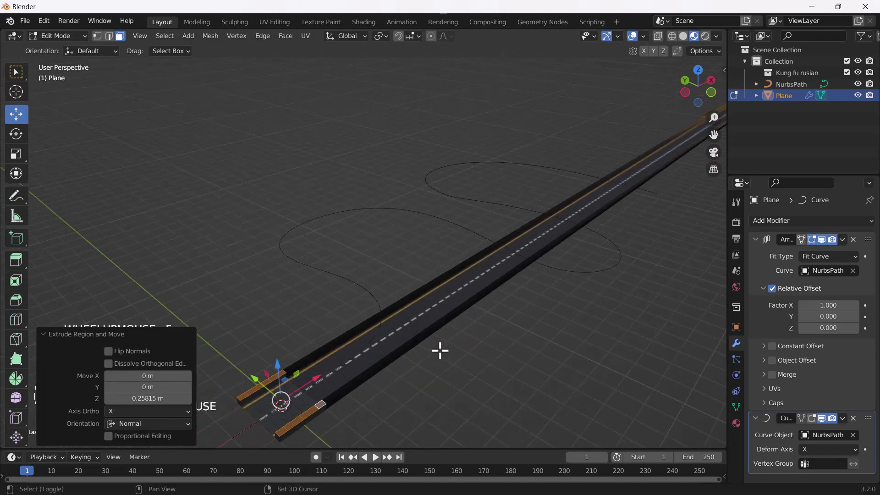
click(458, 373)
key(Tab)
scroll(434, 359, down, 1)
scroll(364, 348, up, 2)
middle_drag(364, 348, 393, 314)
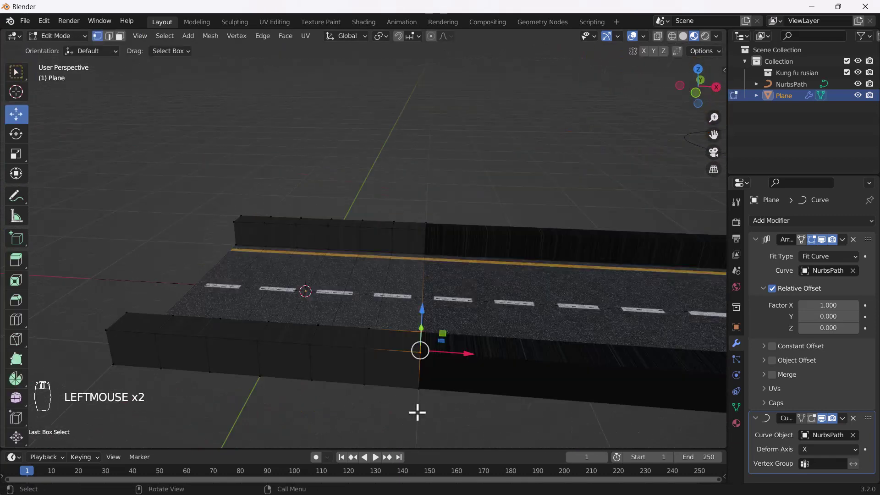
click(416, 411)
key(Tab)
scroll(411, 409, down, 4)
middle_drag(411, 408, 445, 389)
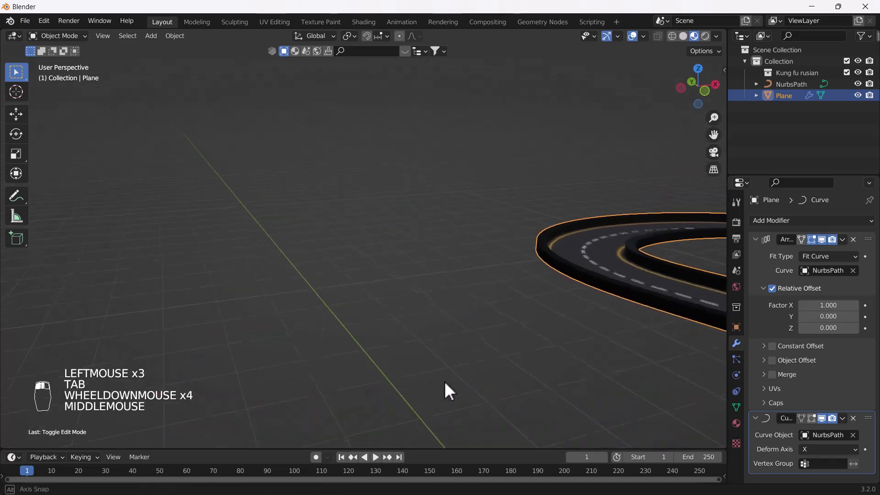
scroll(444, 389, down, 6)
shift+middle_drag(467, 351, 372, 273)
scroll(372, 273, down, 2)
shift+middle_drag(528, 282, 332, 331)
scroll(551, 316, up, 5)
key(grave)
click(493, 220)
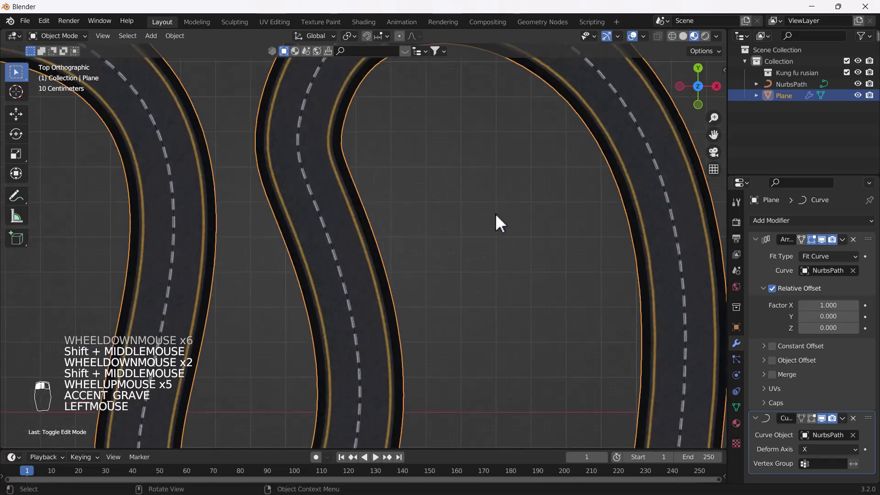
scroll(489, 225, down, 4)
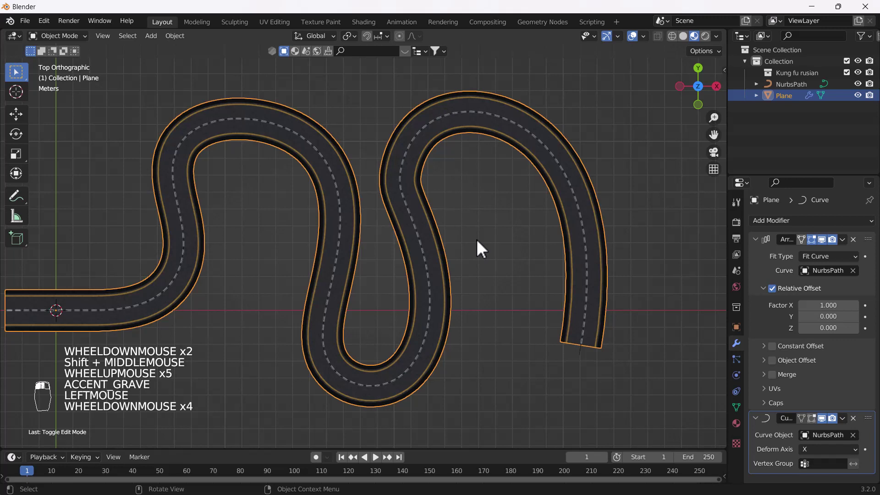